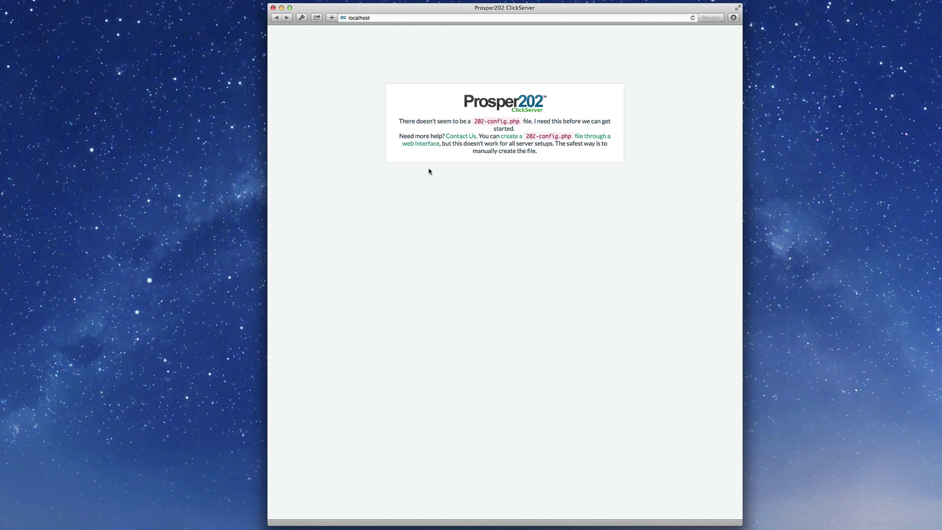
Open the web interface for creating the 202-config.php file.
click(512, 137)
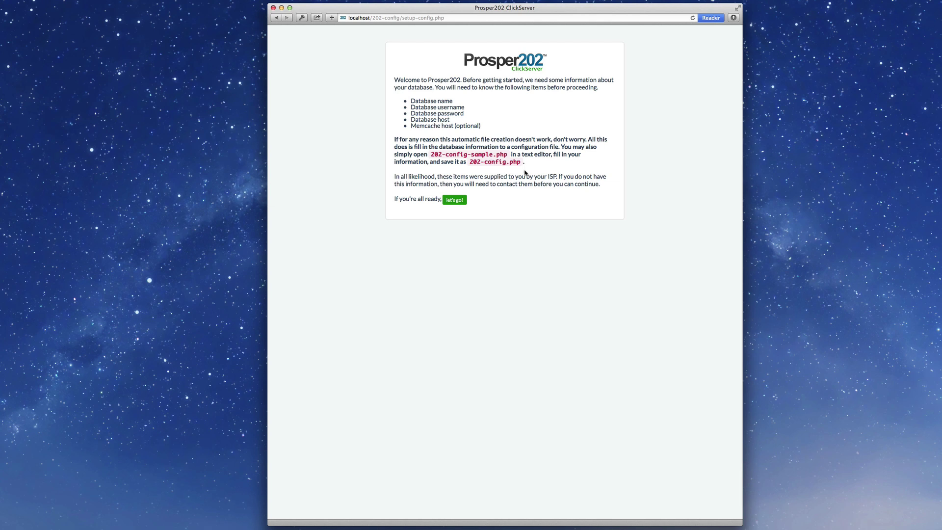
click(455, 200)
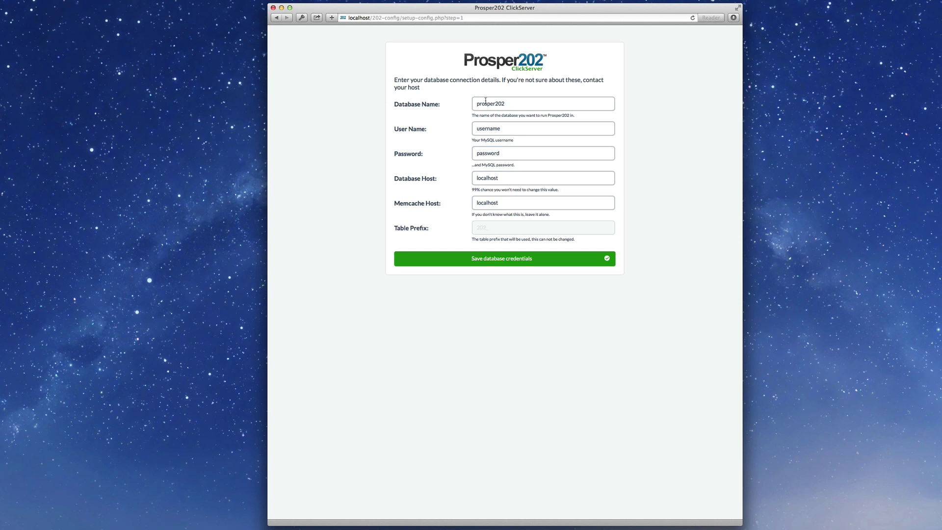
drag(496, 105, 479, 106)
key(BackSpace)
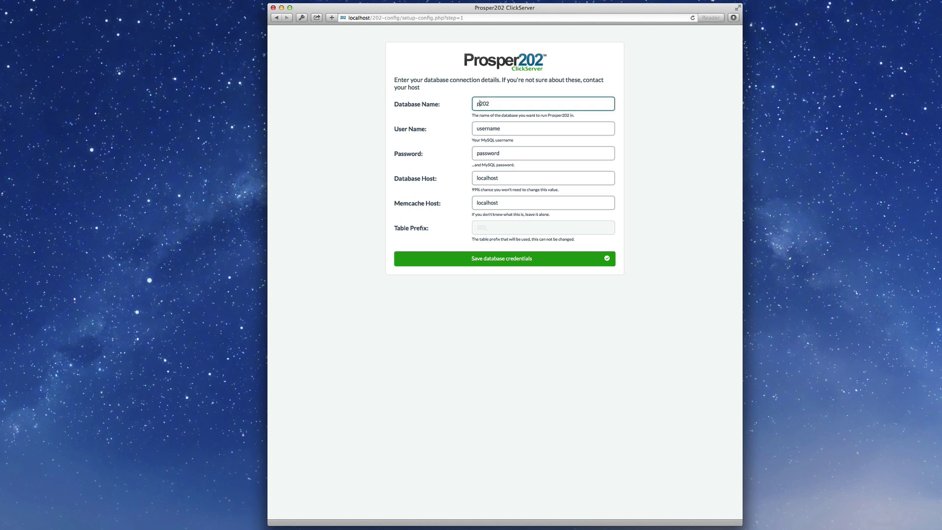
click(528, 130)
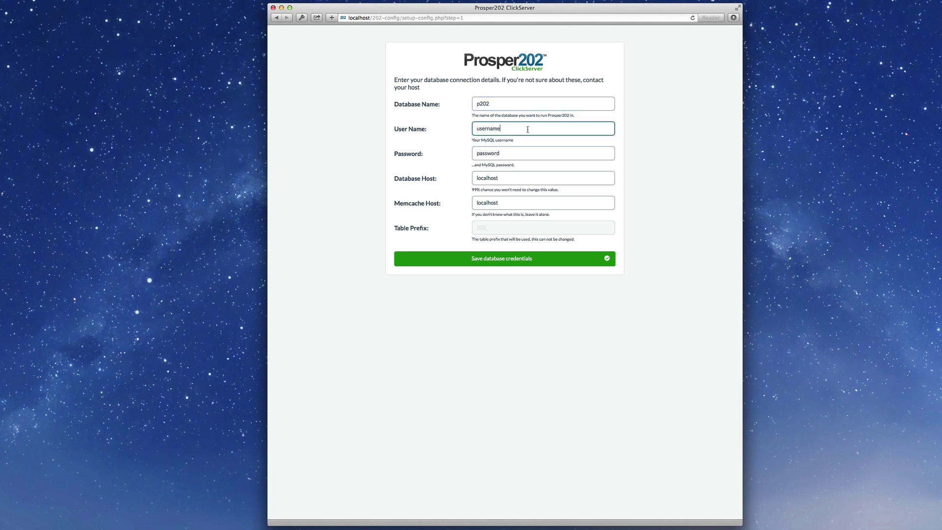
double_click(489, 130)
text(root)
click(496, 152)
double_click(497, 152)
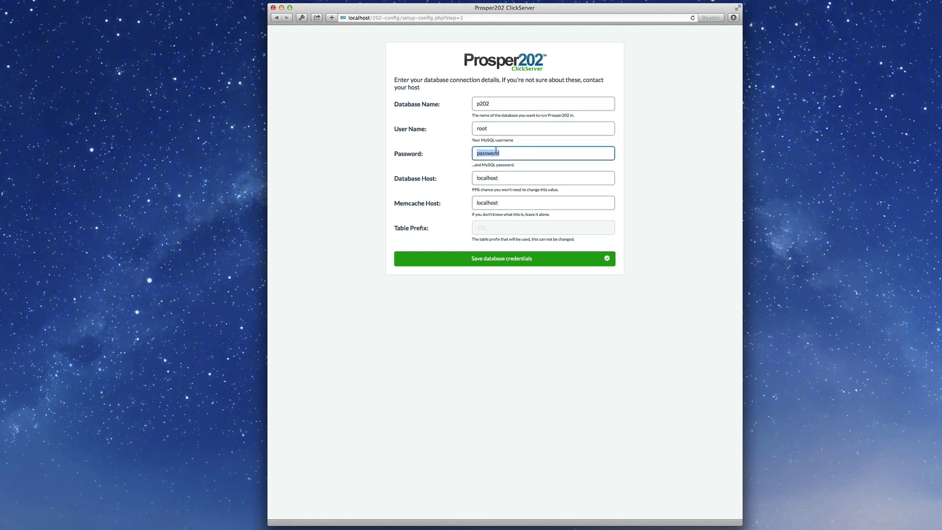
key(Tab)
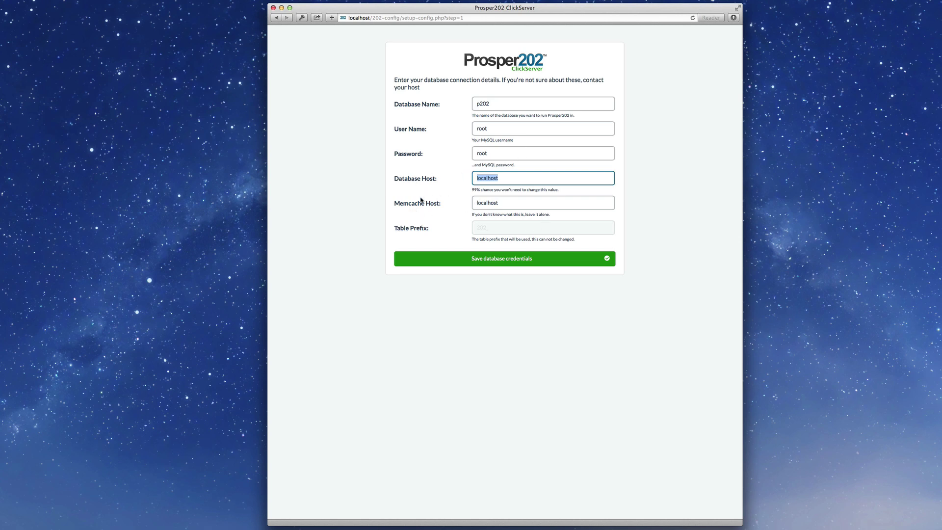
click(508, 259)
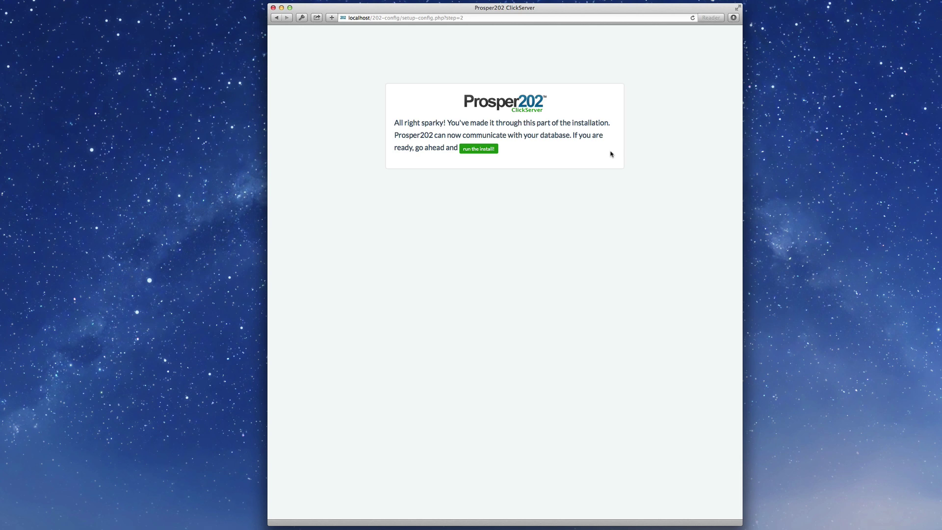
Start the install, accepting the suggested email and choosing the America/Los_Angeles time zone.
click(482, 150)
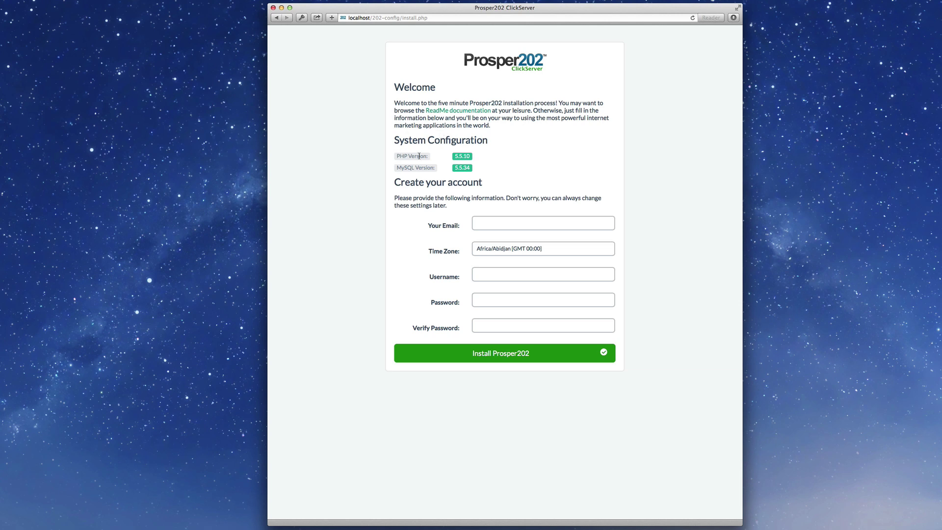
click(499, 223)
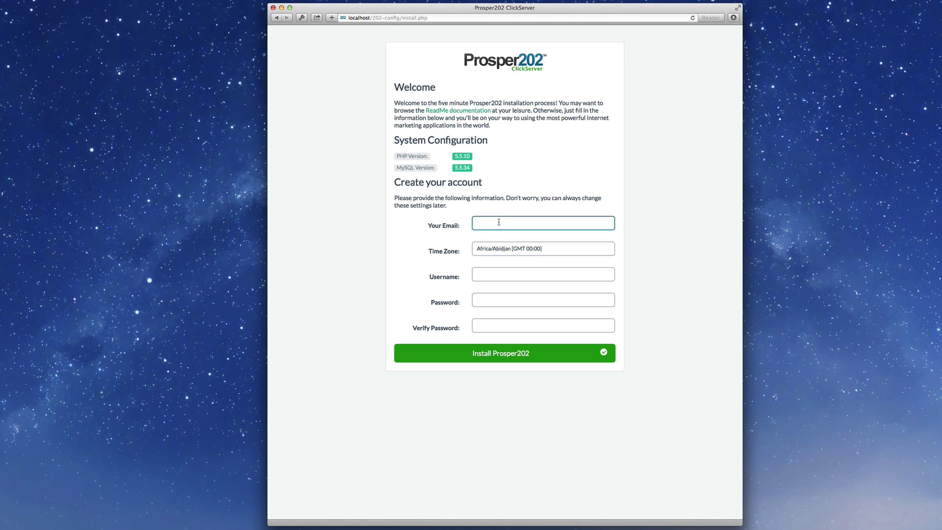
key(Tab)
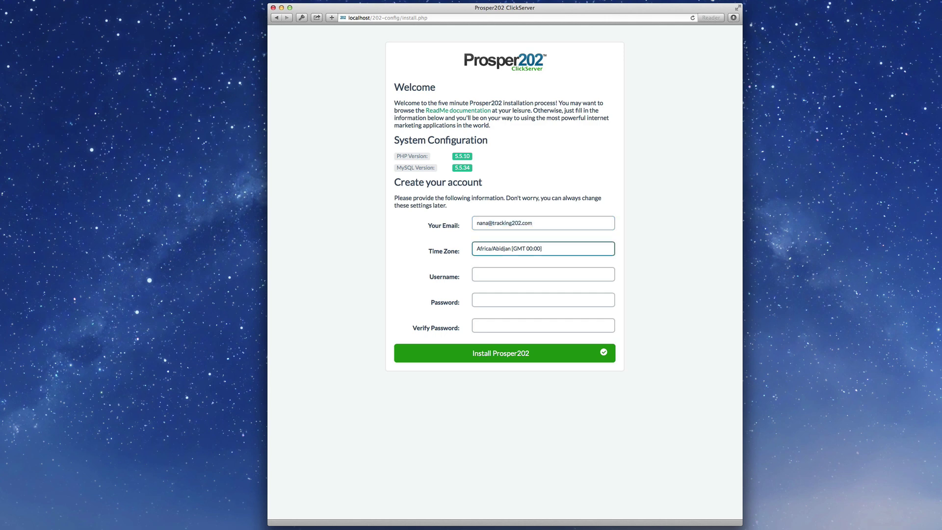
click(536, 248)
scroll(587, 334, down, 10)
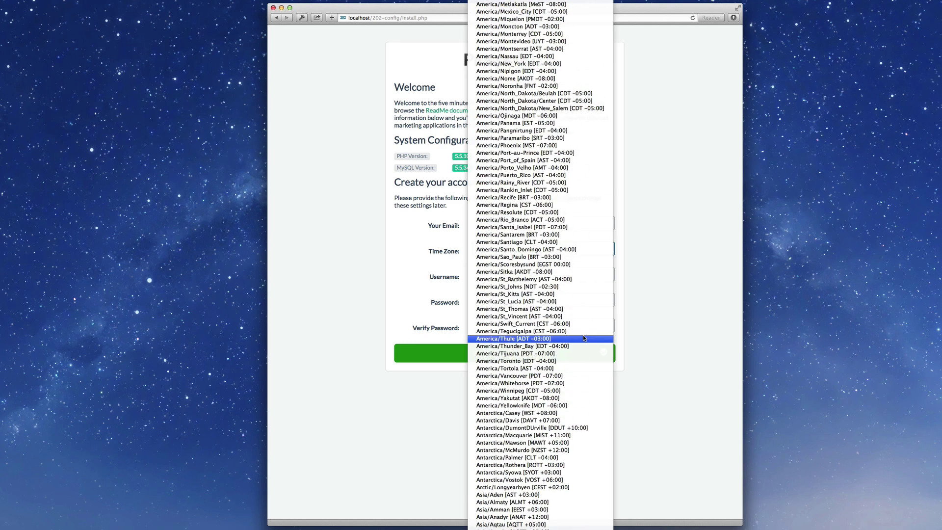
scroll(583, 336, up, 3)
scroll(584, 336, up, 2)
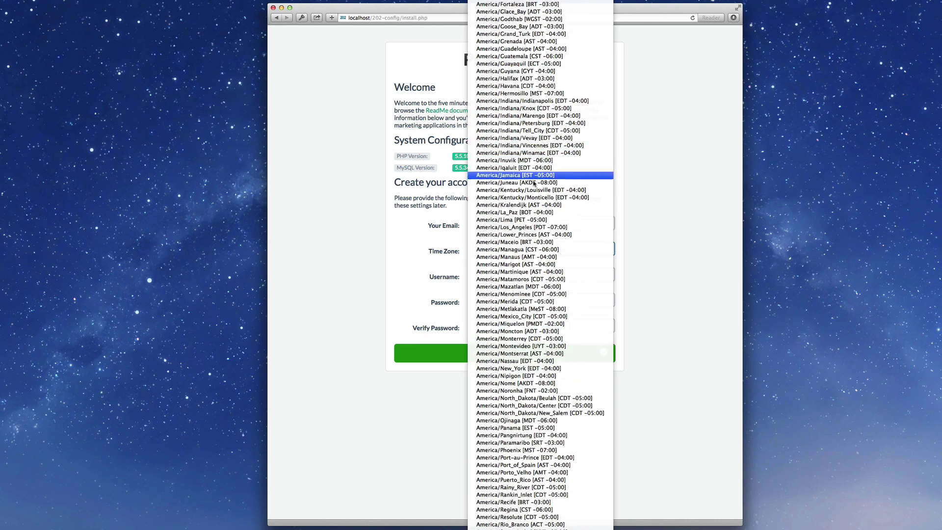
click(535, 227)
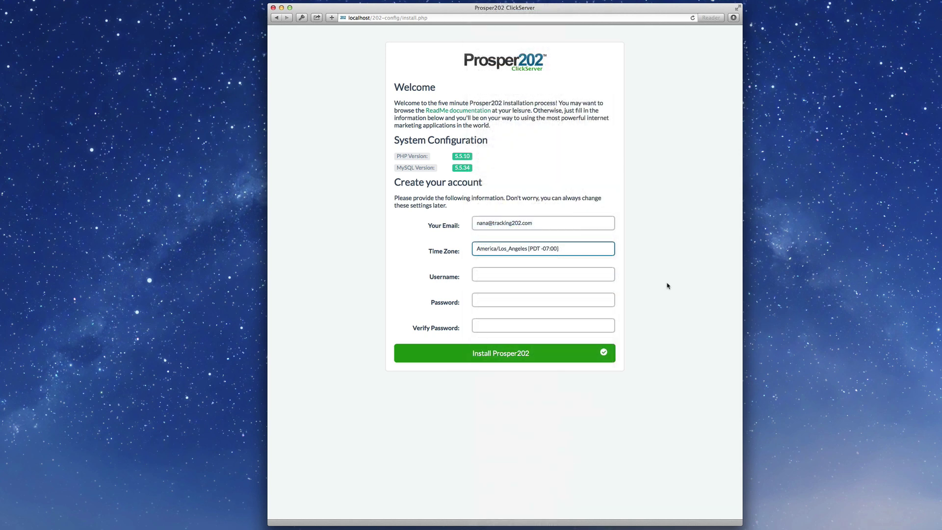
click(526, 276)
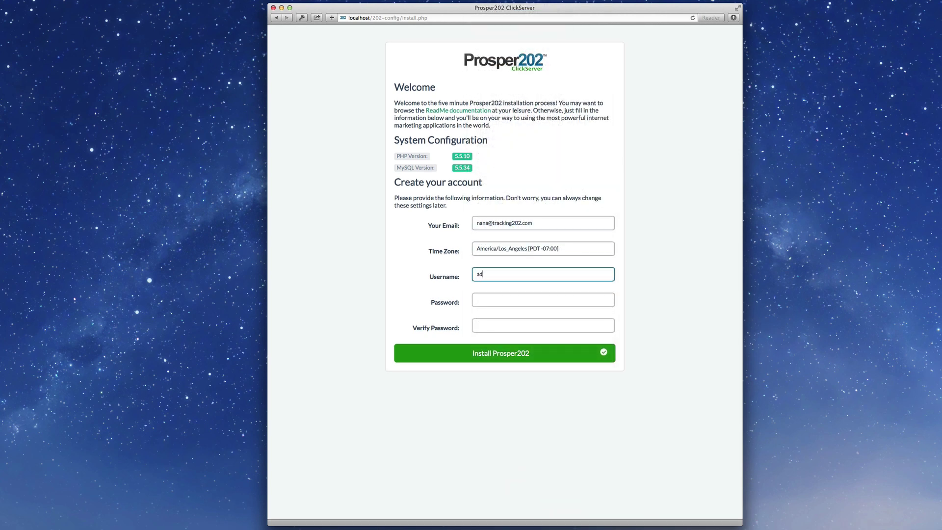
key(Tab)
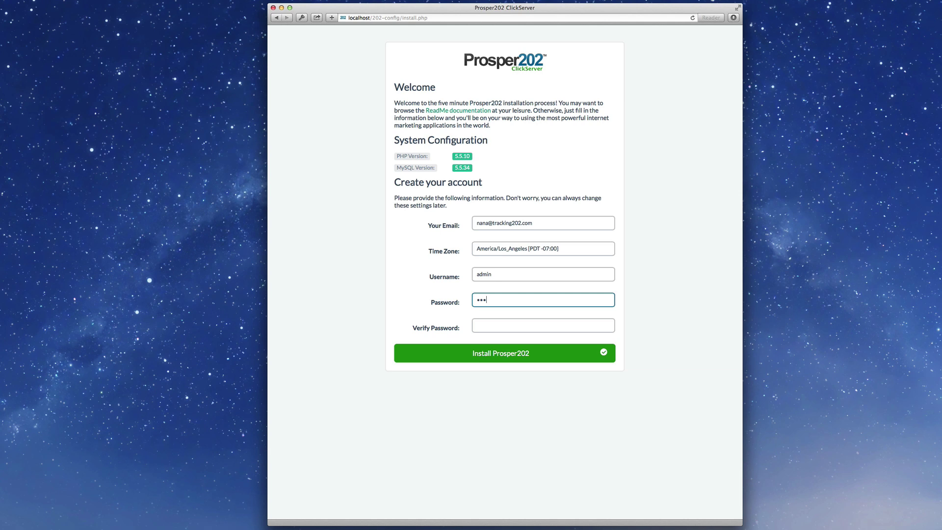
key(Tab)
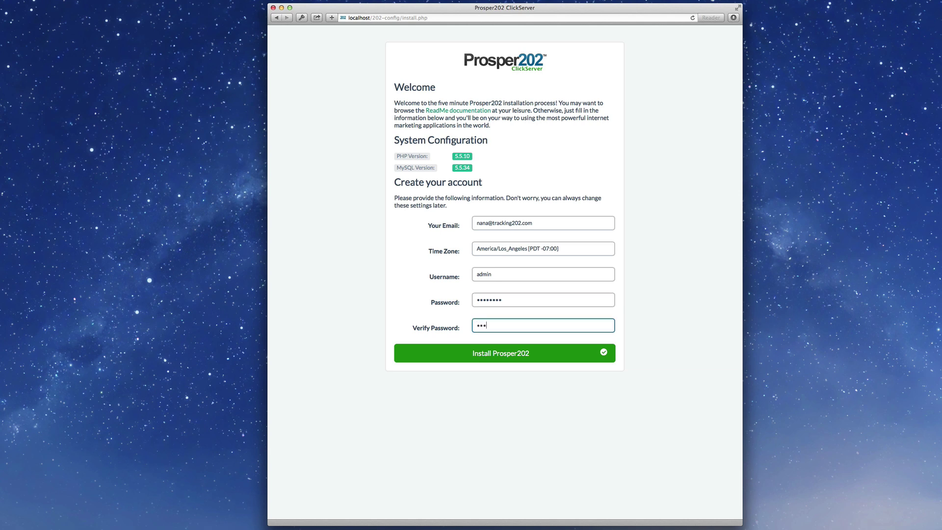
click(522, 355)
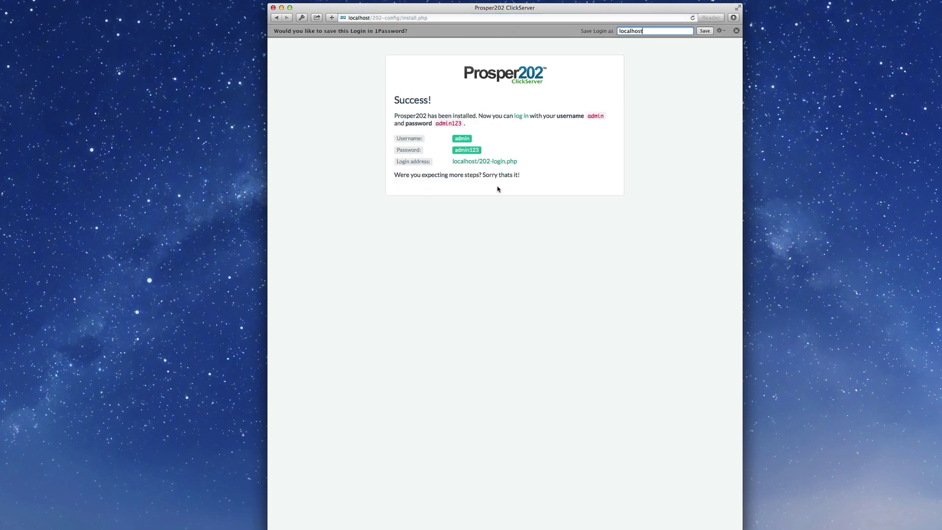
Decline saving the login and follow the success page's log in link.
click(737, 31)
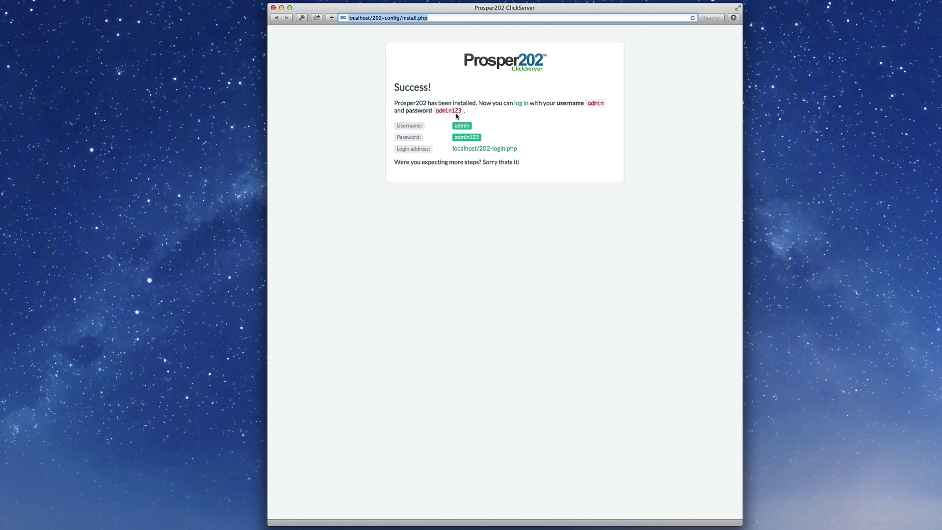
click(474, 150)
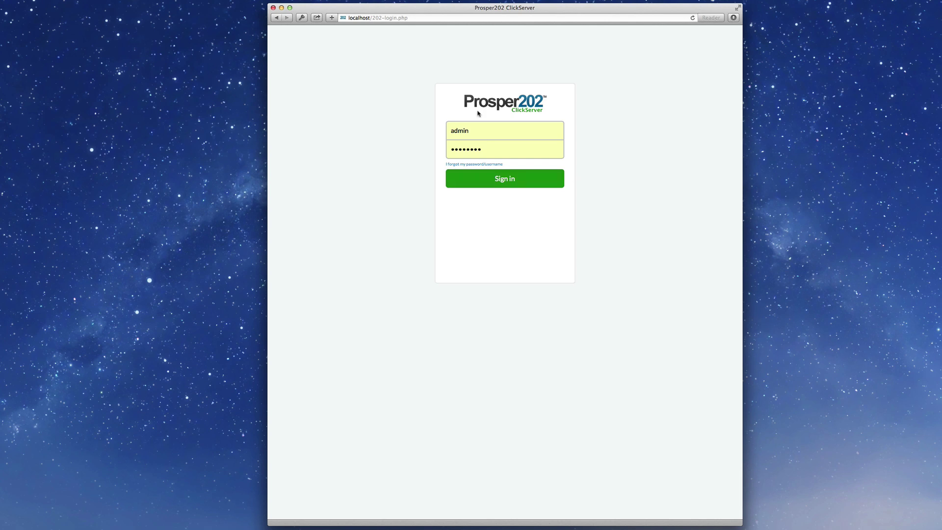
Sign in as admin, reply 'Cool thanks' to the welcome chat, and close it.
click(514, 180)
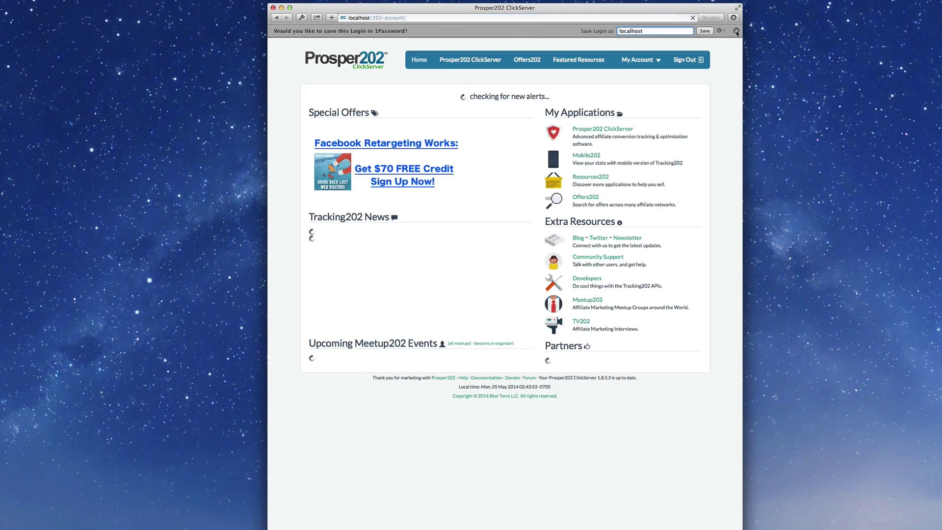
click(736, 30)
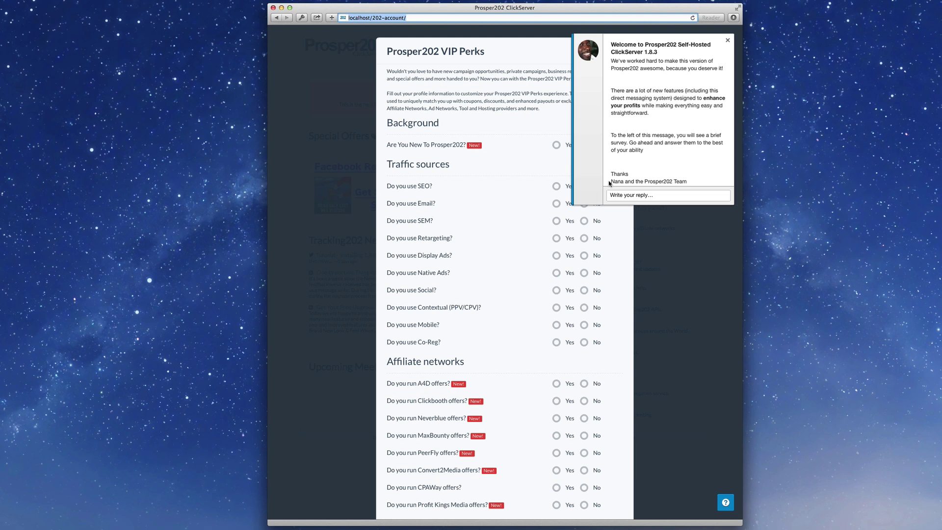
click(631, 193)
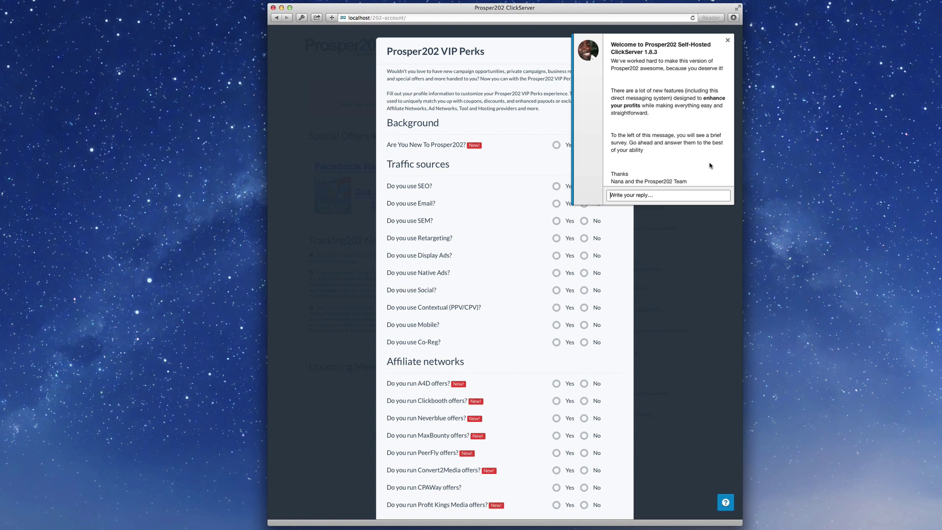
text(Cool)
text( thanks)
click(725, 195)
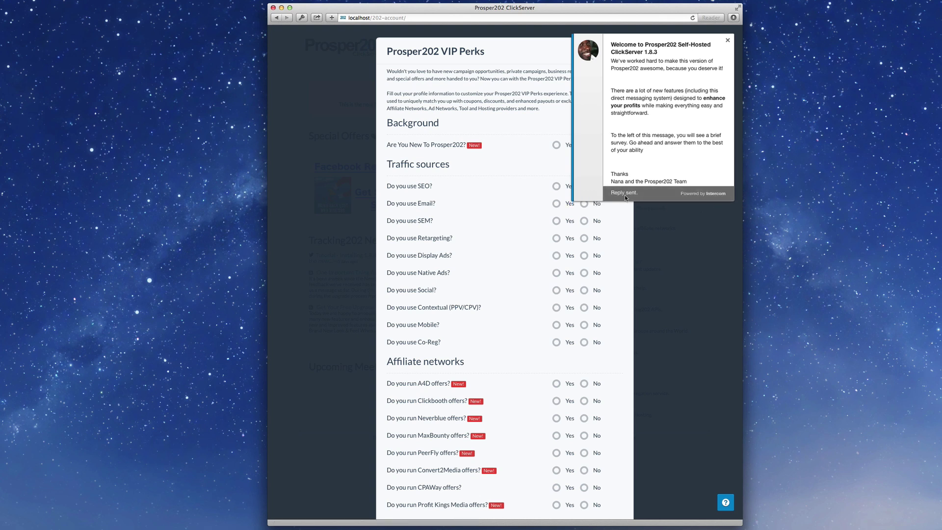
click(729, 40)
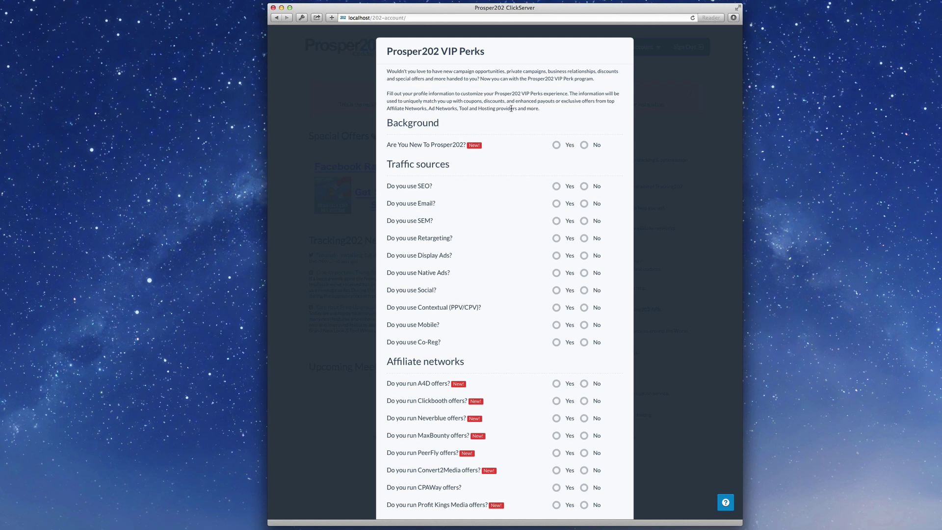
Answer Yes to new-user and all traffic sources, SEO through Co-Reg.
click(557, 146)
click(557, 186)
click(557, 203)
click(556, 222)
click(556, 237)
click(557, 256)
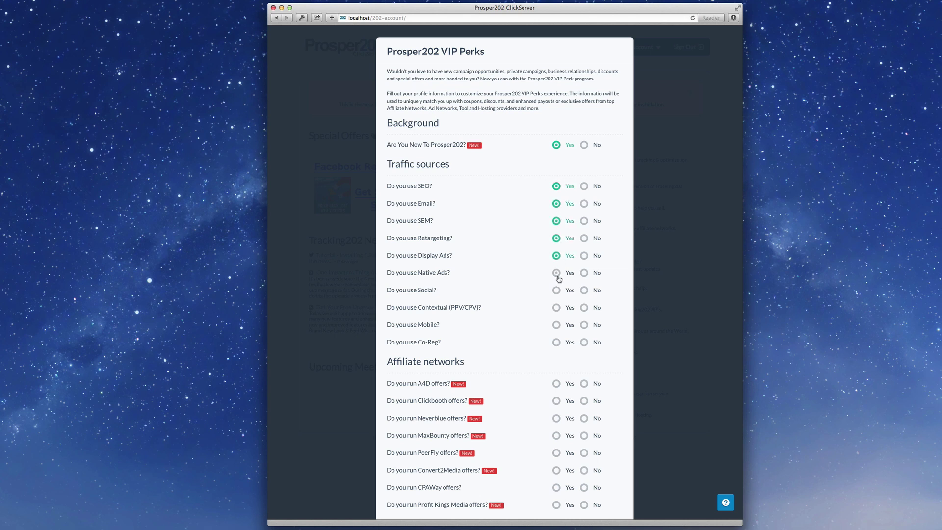
click(557, 273)
click(557, 290)
click(556, 309)
click(557, 325)
click(556, 342)
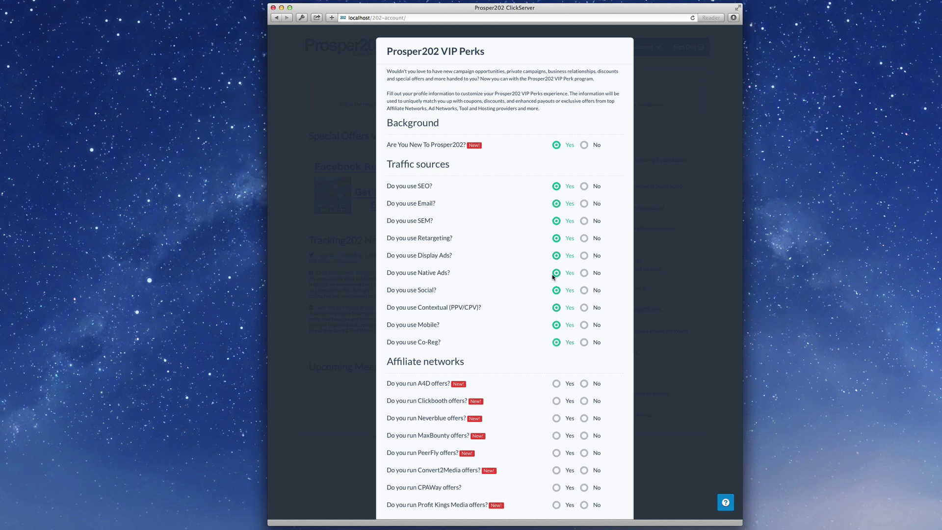
scroll(554, 277, down, 3)
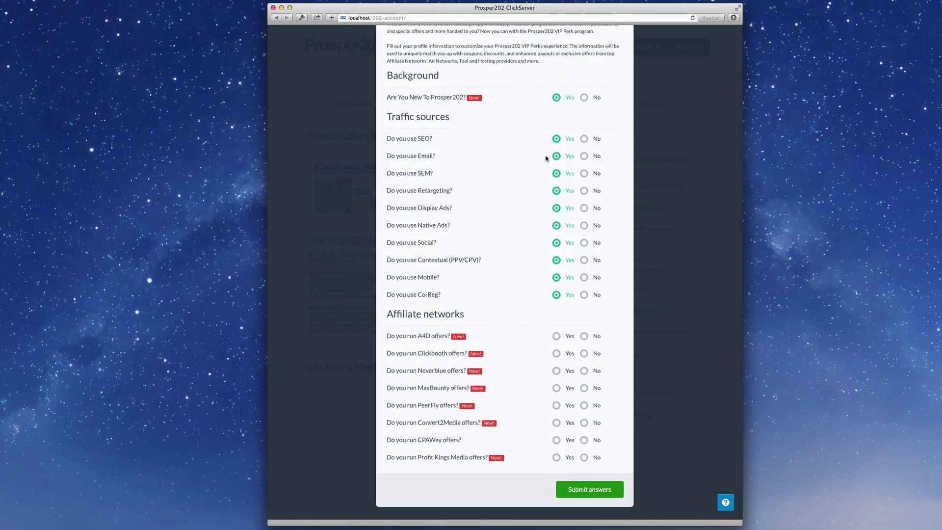
scroll(582, 169, up, 1)
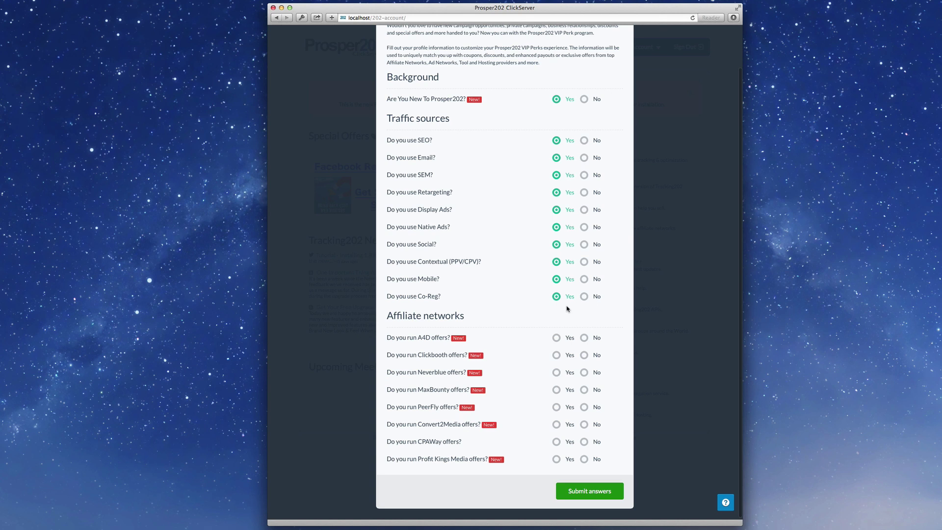
Answer Yes for all affiliate networks, A4D through Profit Kings Media.
click(556, 338)
click(557, 355)
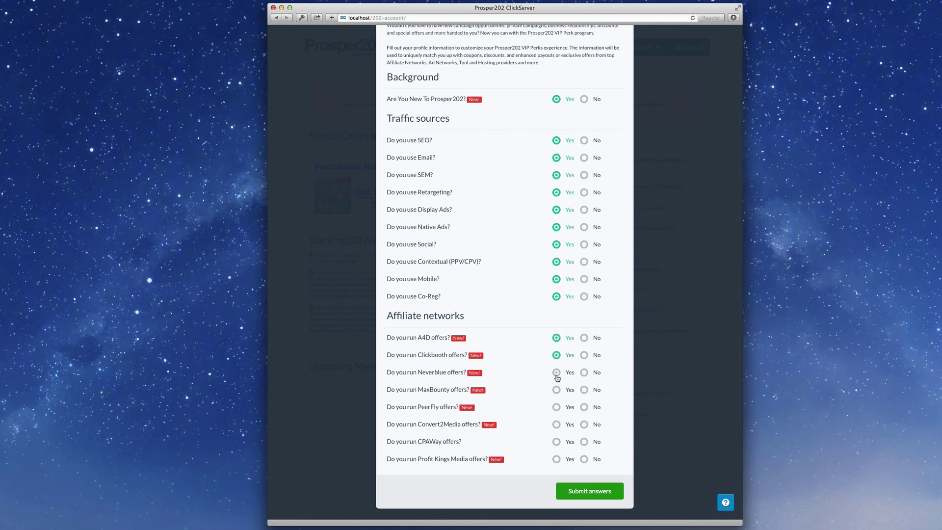
click(556, 372)
click(557, 390)
click(557, 407)
click(556, 425)
click(558, 442)
click(557, 459)
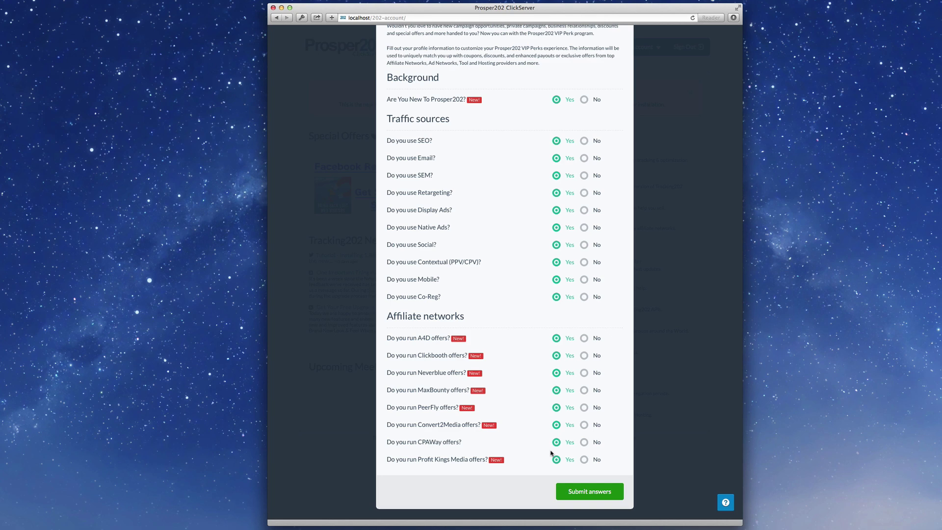
Submit the VIP Perks answers and dismiss the welcome notification.
click(589, 492)
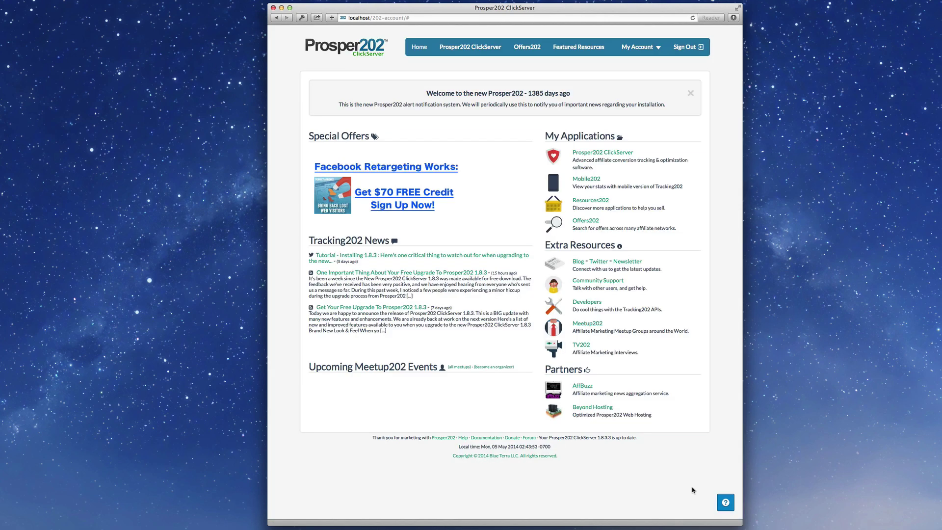
click(691, 94)
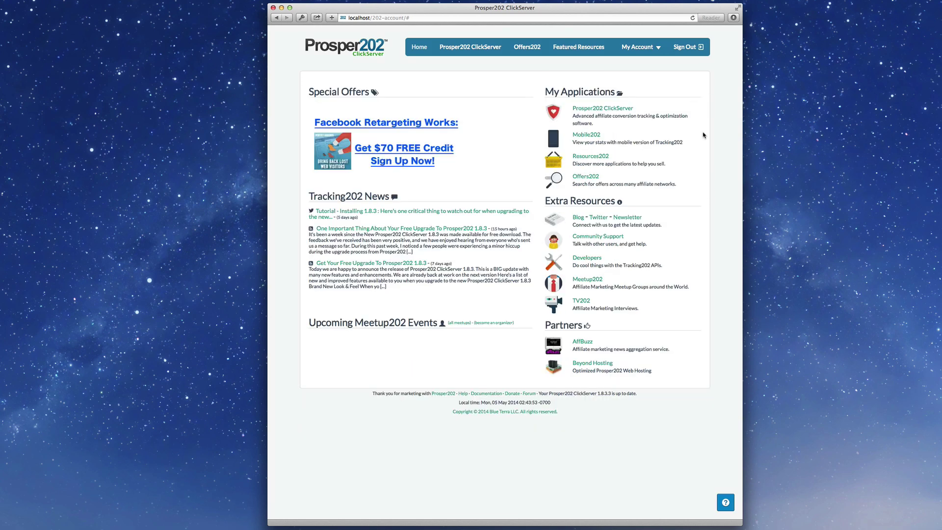